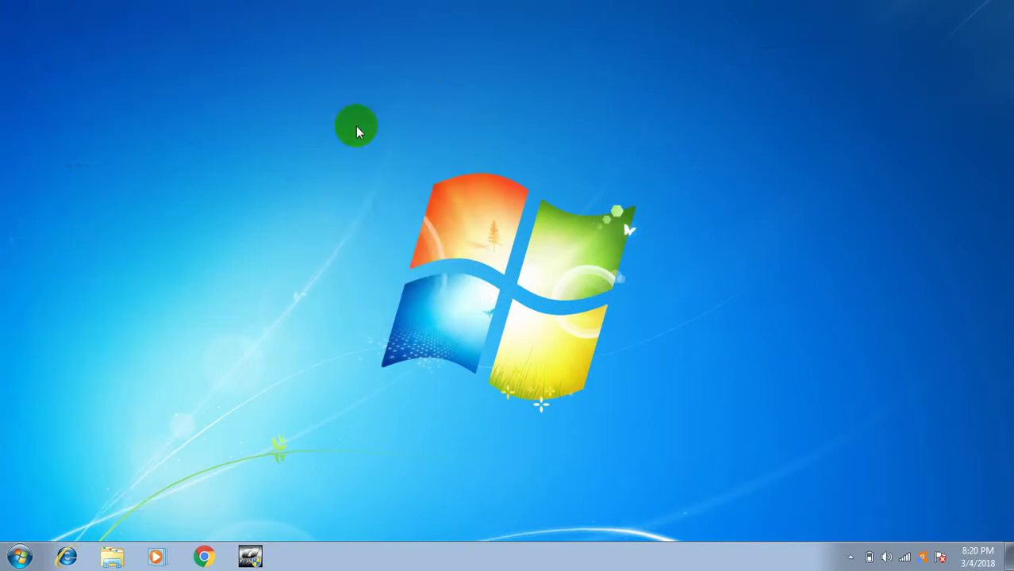
Refresh the desktop repeatedly from its right-click menu.
right_click(353, 103)
right_click(367, 85)
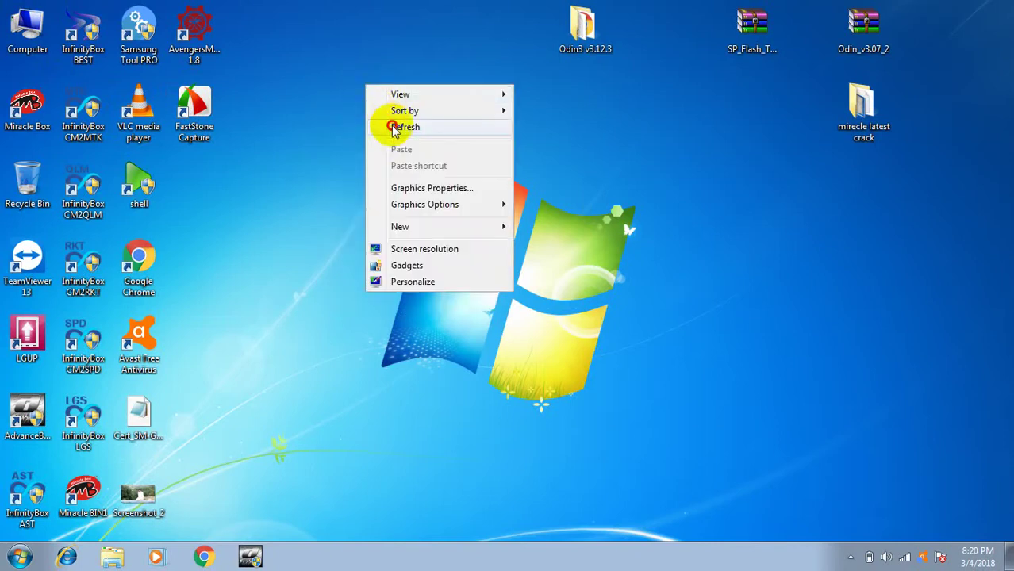
click(384, 127)
right_click(361, 85)
click(389, 127)
right_click(365, 81)
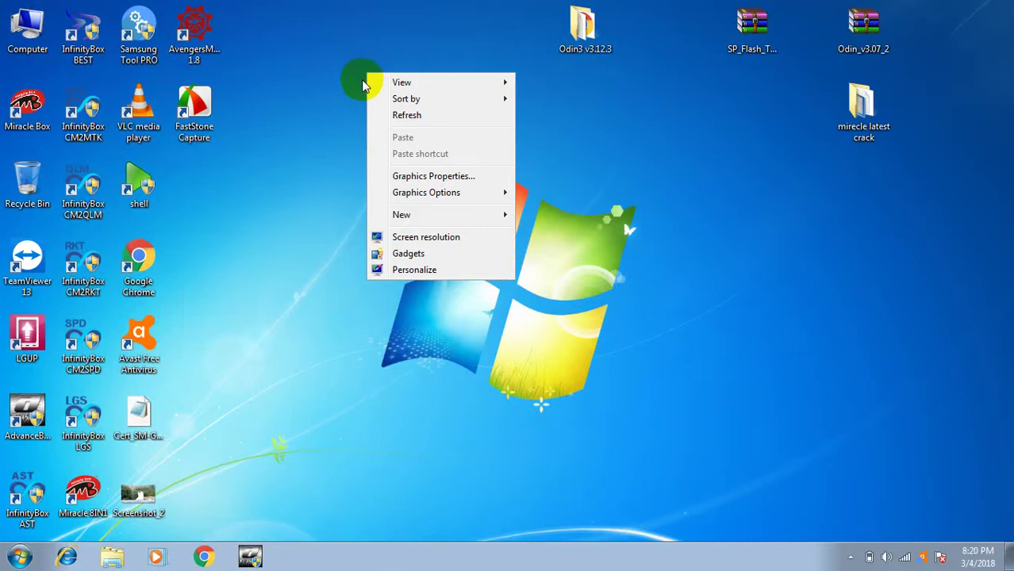
click(388, 115)
right_click(353, 59)
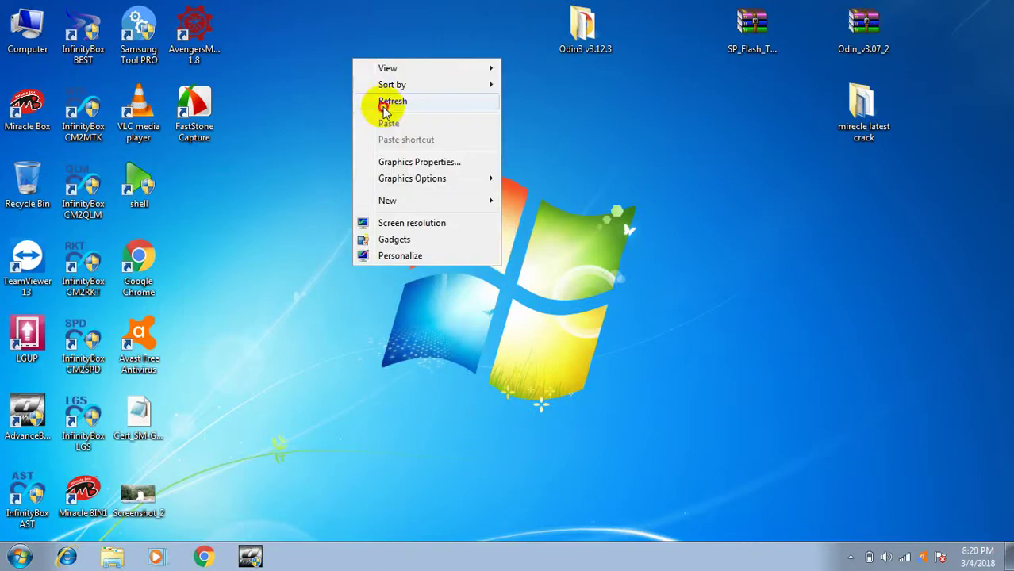
click(382, 103)
right_click(381, 65)
click(409, 102)
right_click(367, 52)
click(381, 69)
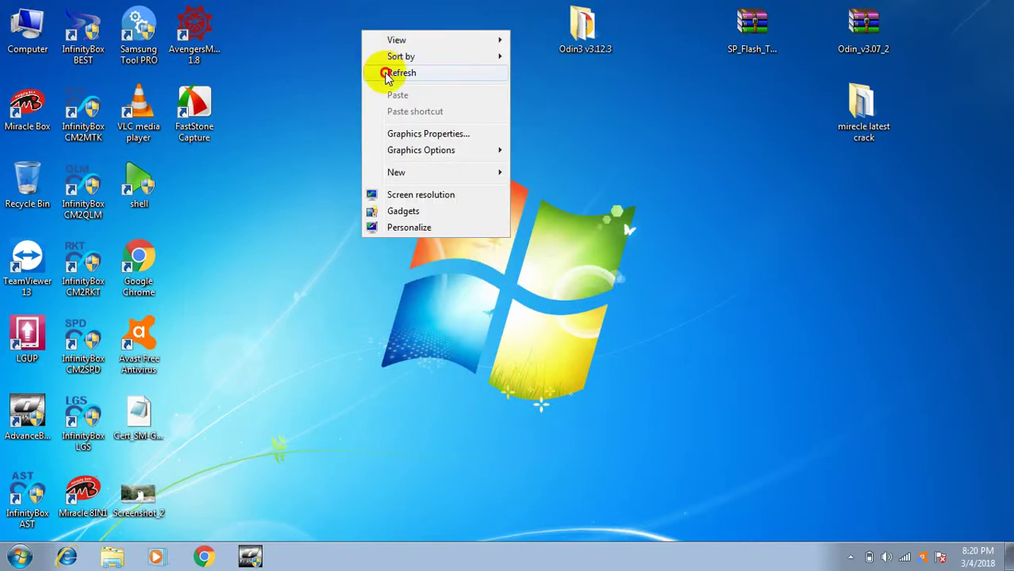
right_click(362, 36)
click(378, 57)
right_click(347, 15)
click(373, 40)
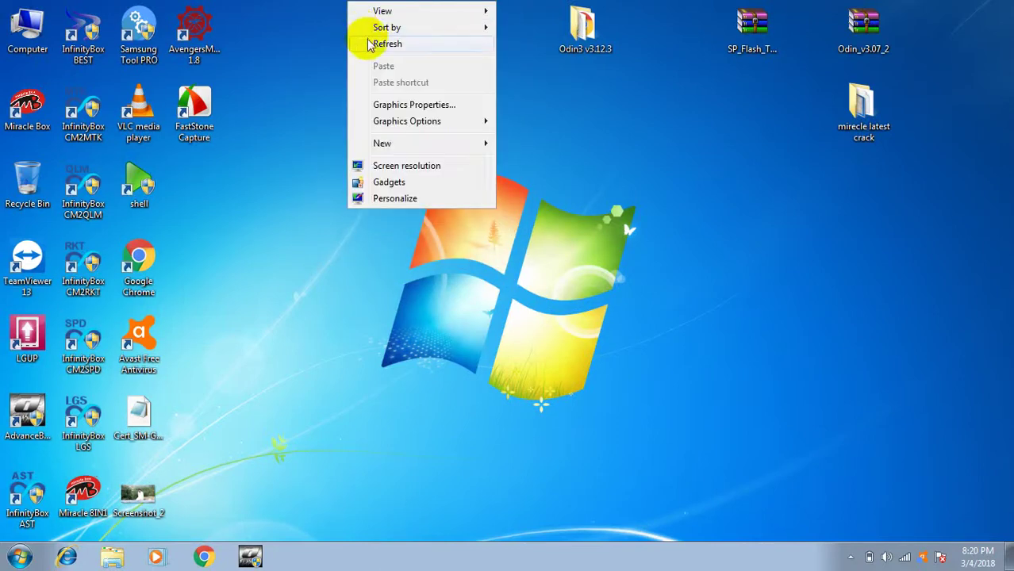
right_click(350, 15)
click(376, 45)
right_click(344, 24)
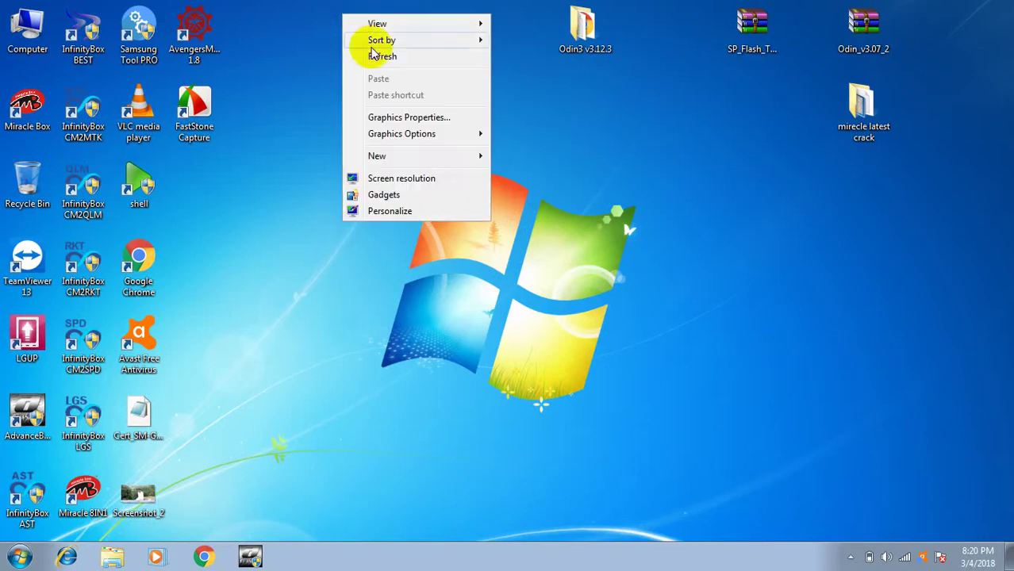
click(386, 59)
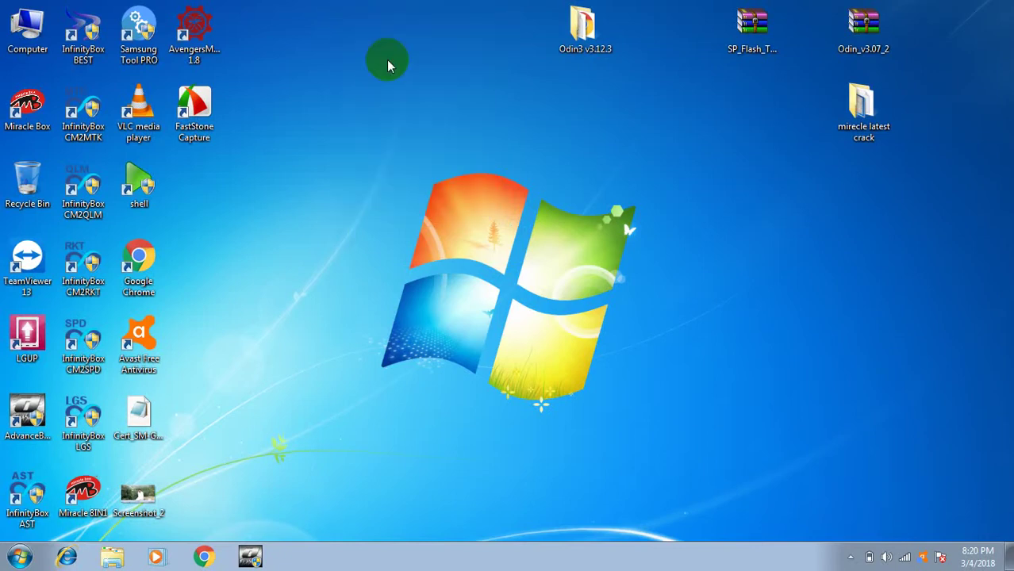
right_click(408, 43)
click(449, 81)
right_click(408, 39)
click(441, 81)
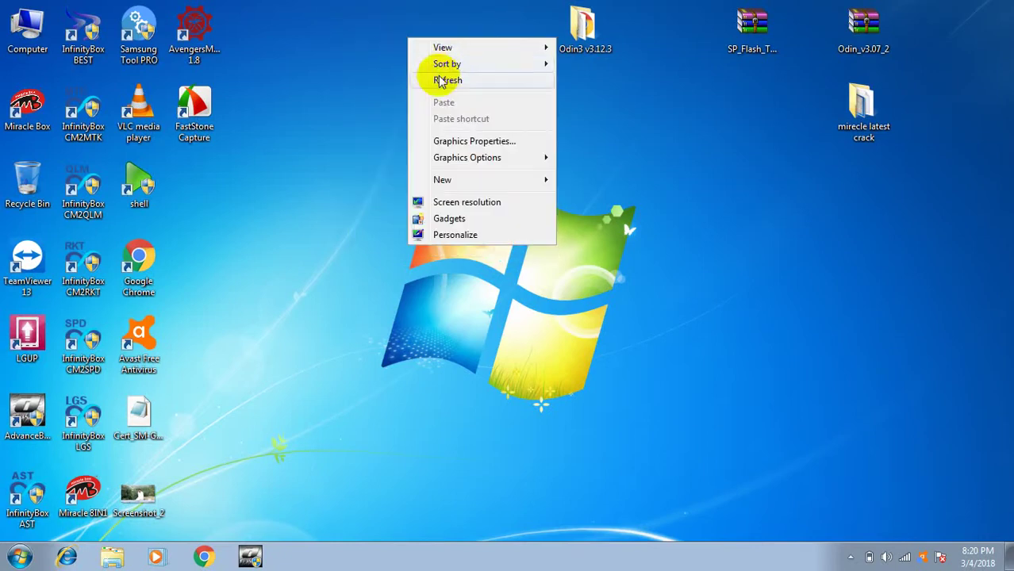
Open Computer maximized, go to E:\LOCLE SOTWAER AND INSTALER, and select sonork-client-installer.
double_click(24, 32)
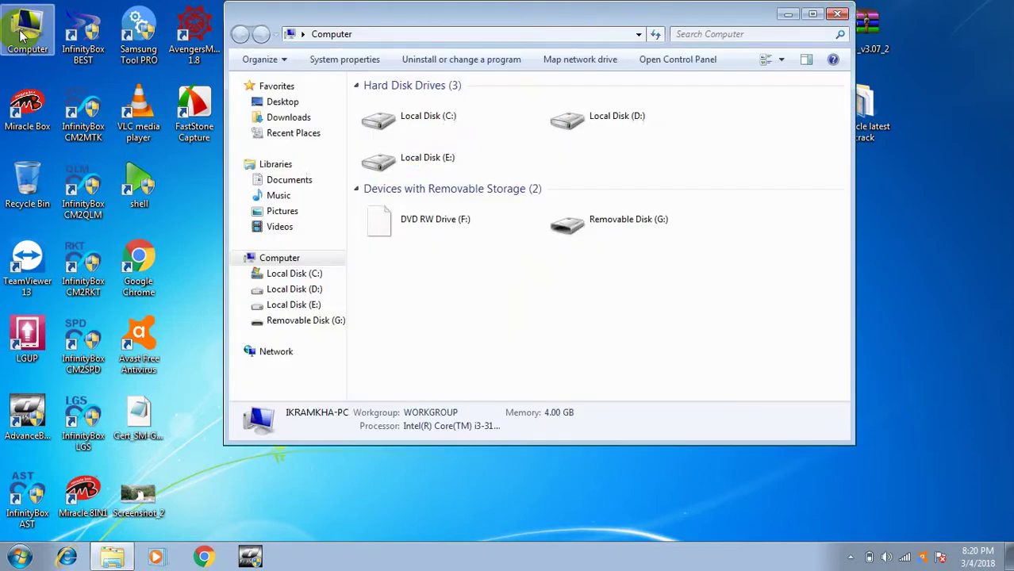
click(812, 16)
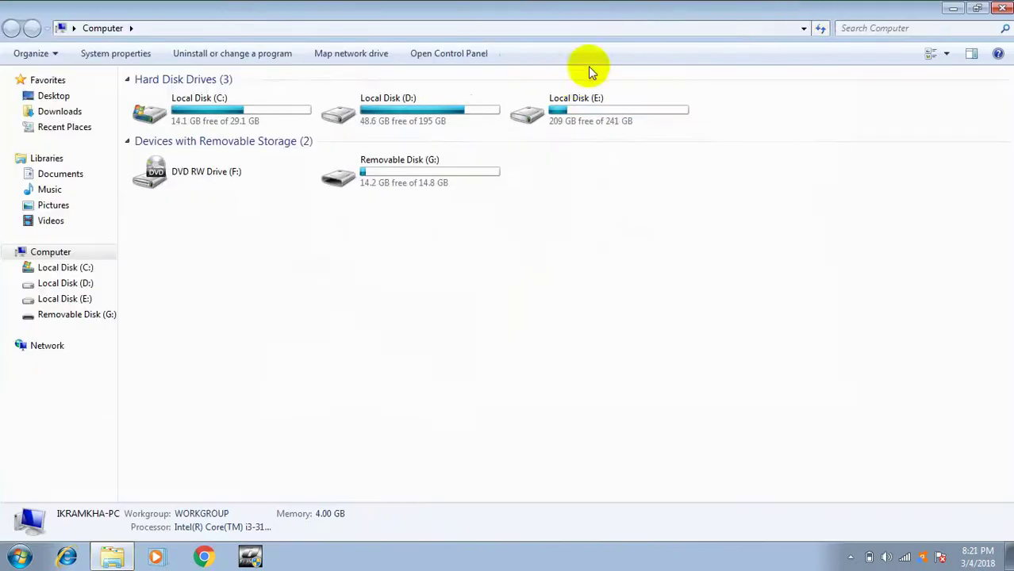
double_click(589, 109)
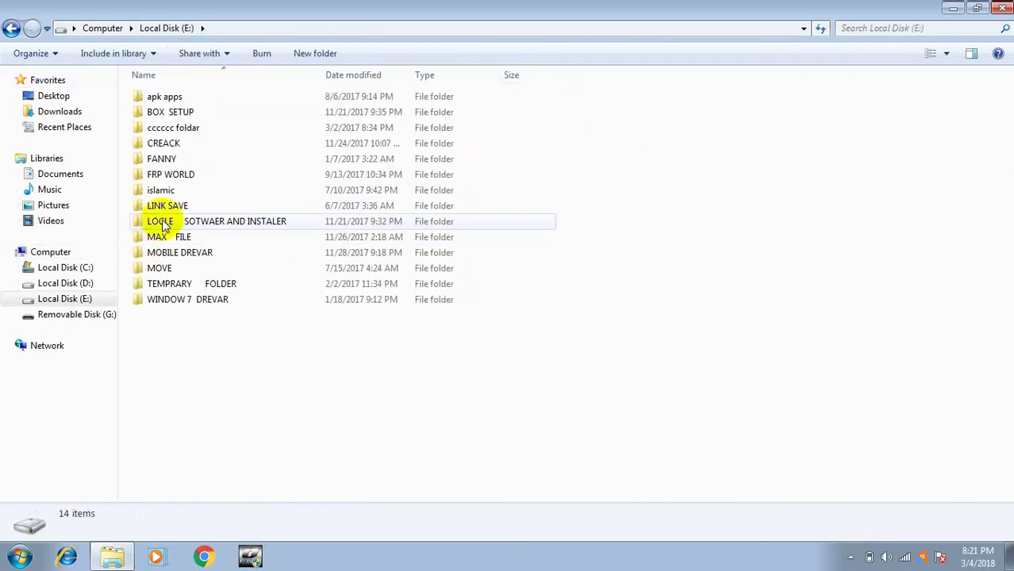
click(164, 222)
double_click(164, 223)
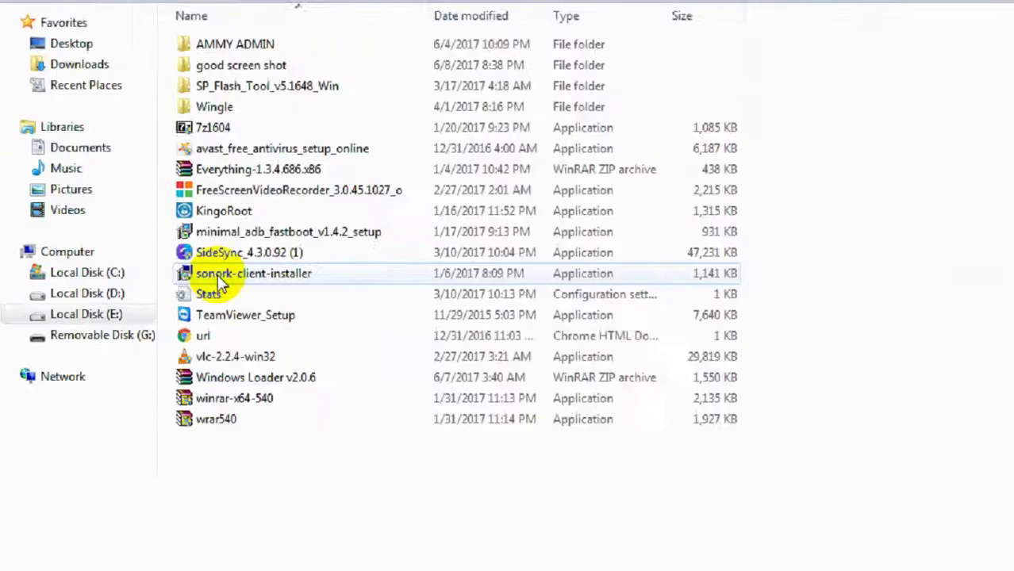
click(221, 280)
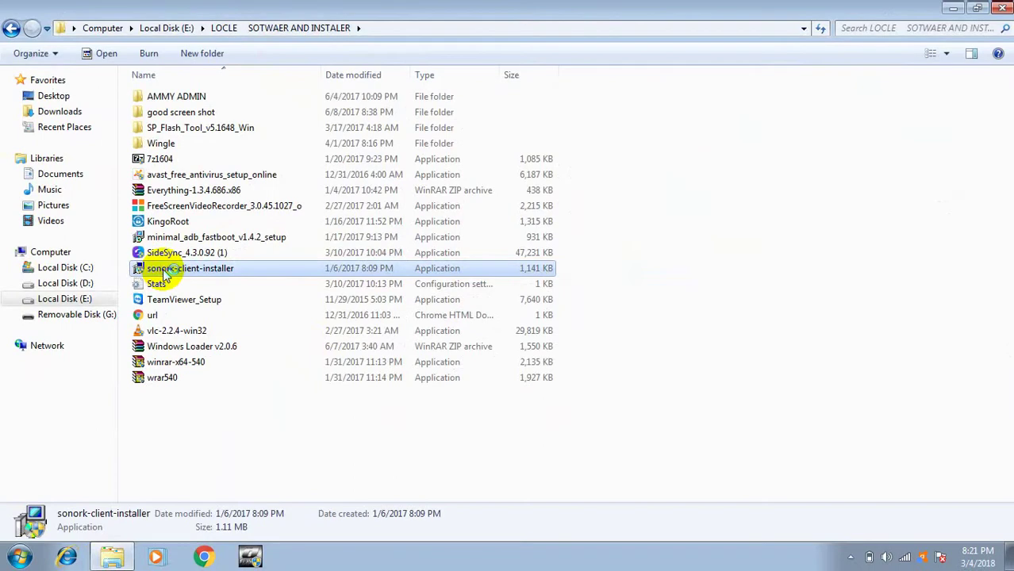
Run sonork-client-installer, create the new Sonork program folder, and choose Internet startup mode.
double_click(164, 272)
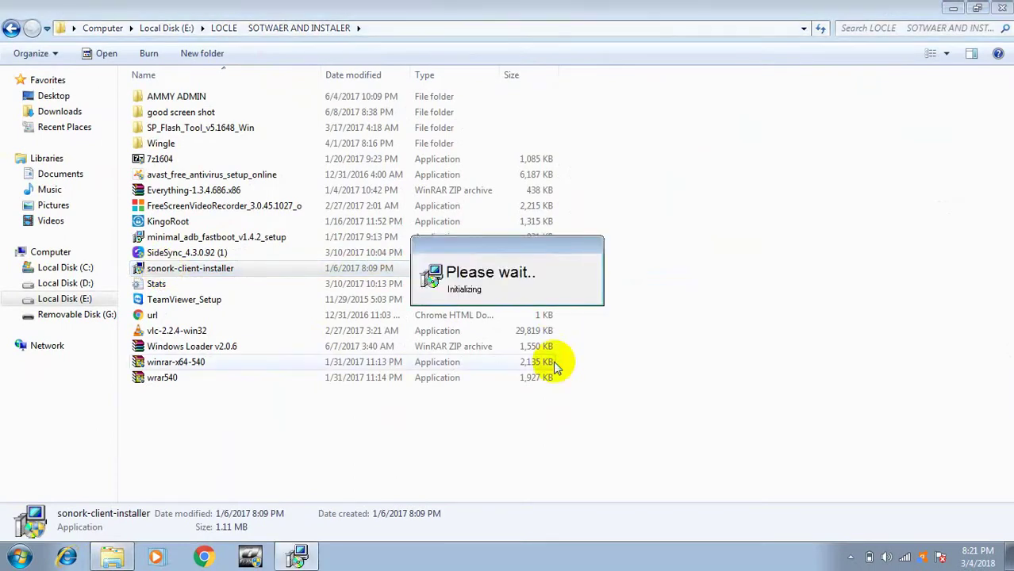
click(629, 403)
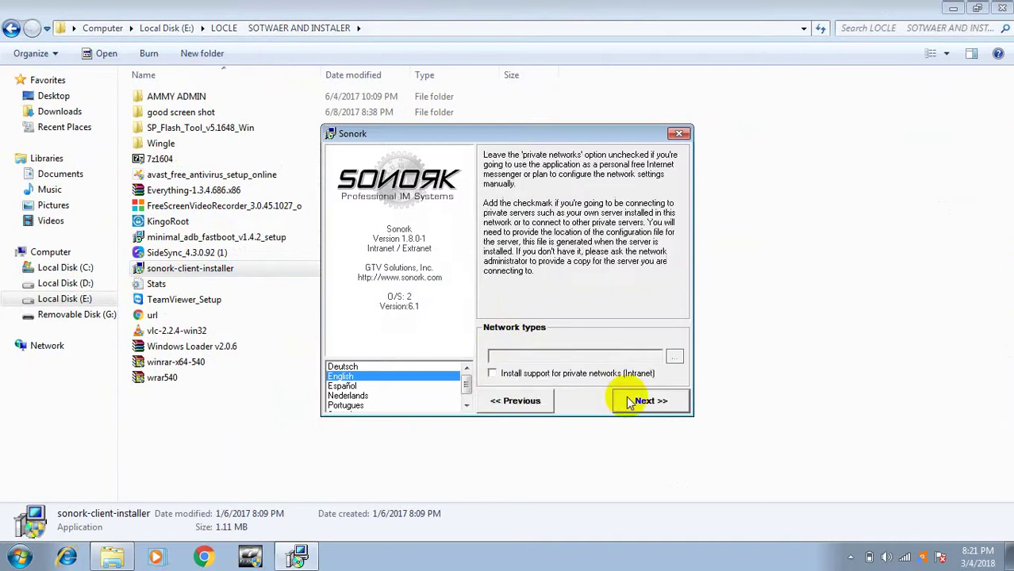
click(644, 402)
click(645, 402)
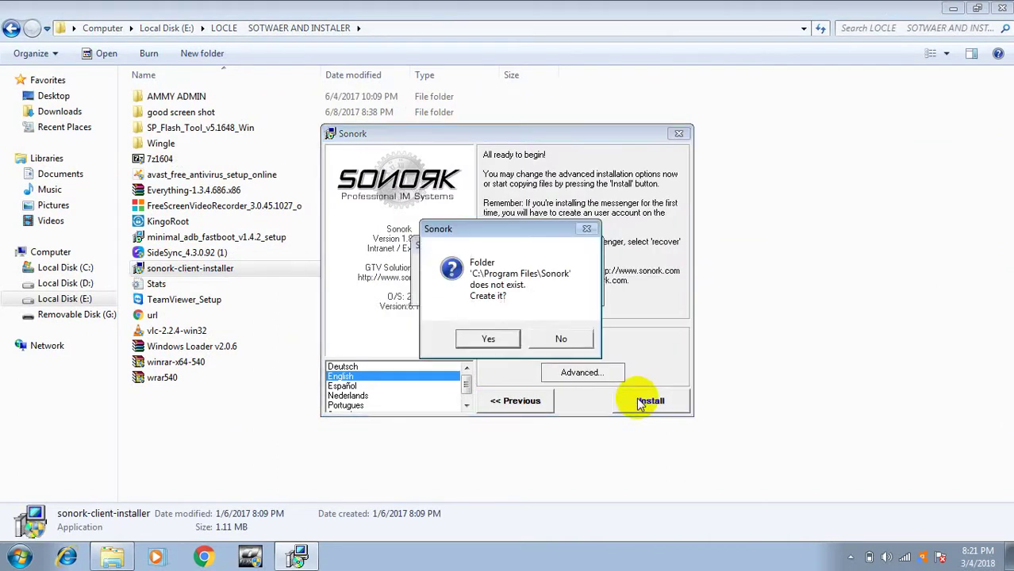
click(508, 341)
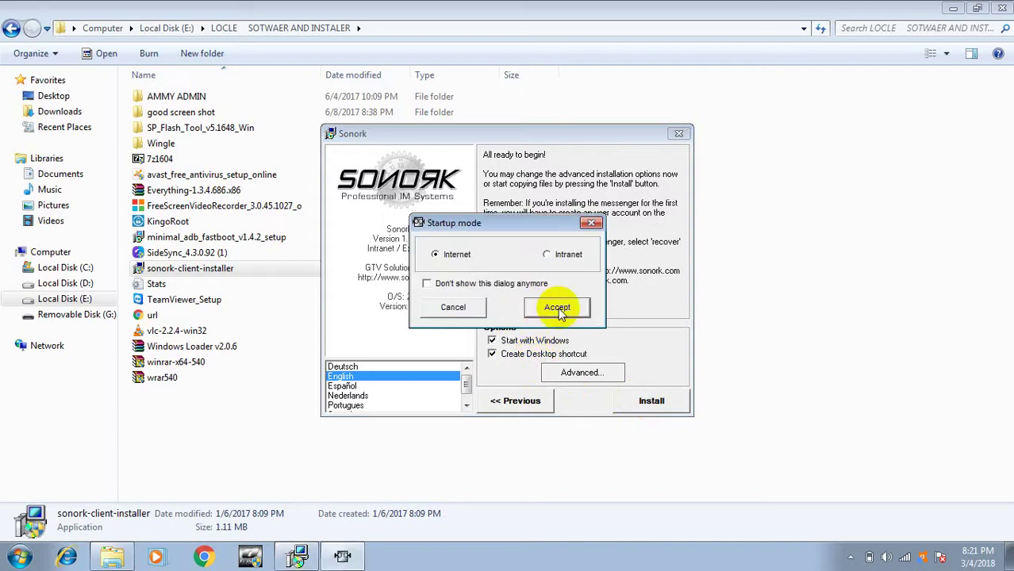
click(558, 308)
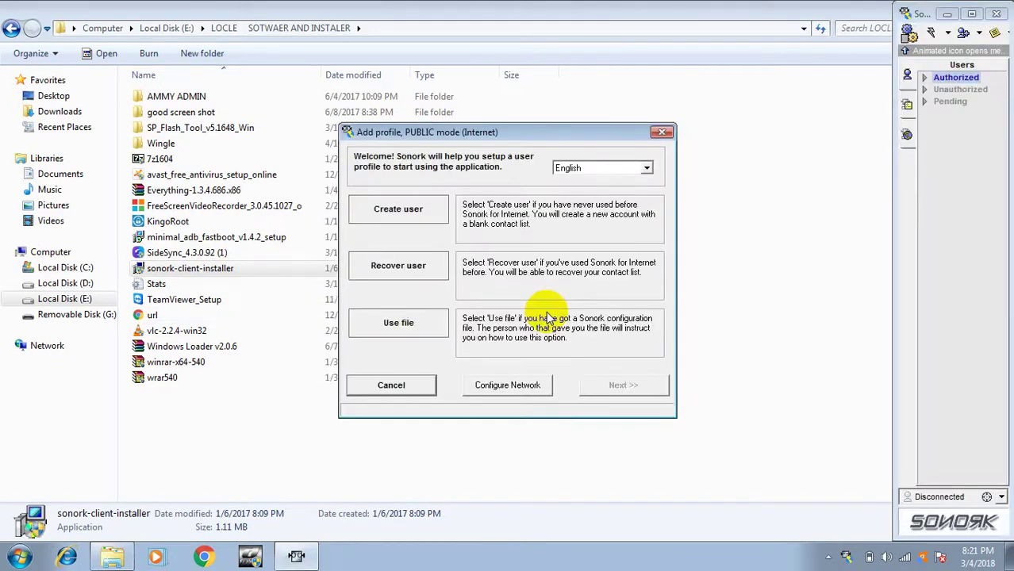
Start a new user profile with alias gsm and the user's full name.
click(392, 225)
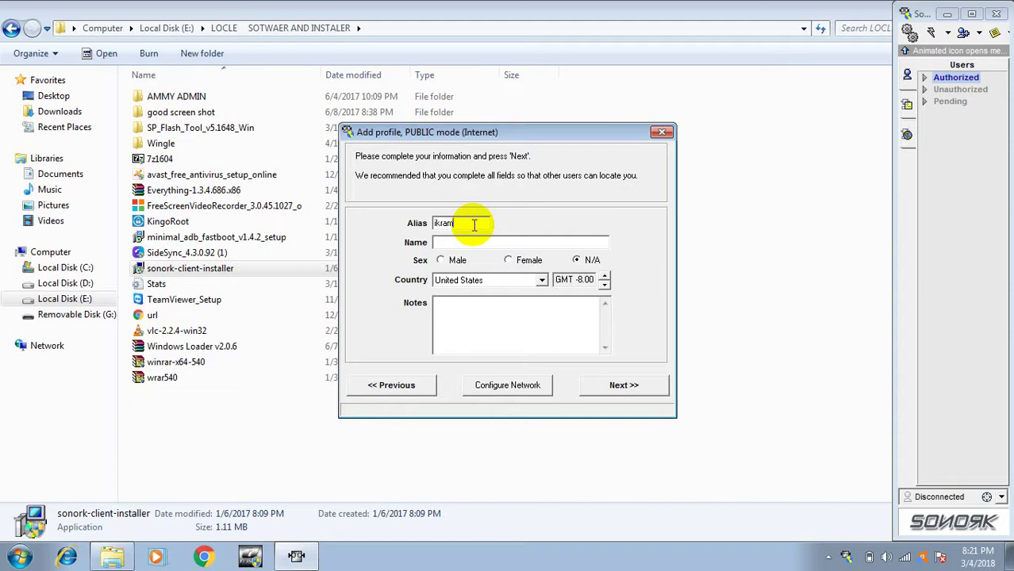
key(BackSpace)
key(BackSpace)
key(BackSpace)
key(BackSpace)
text(gsm)
click(484, 245)
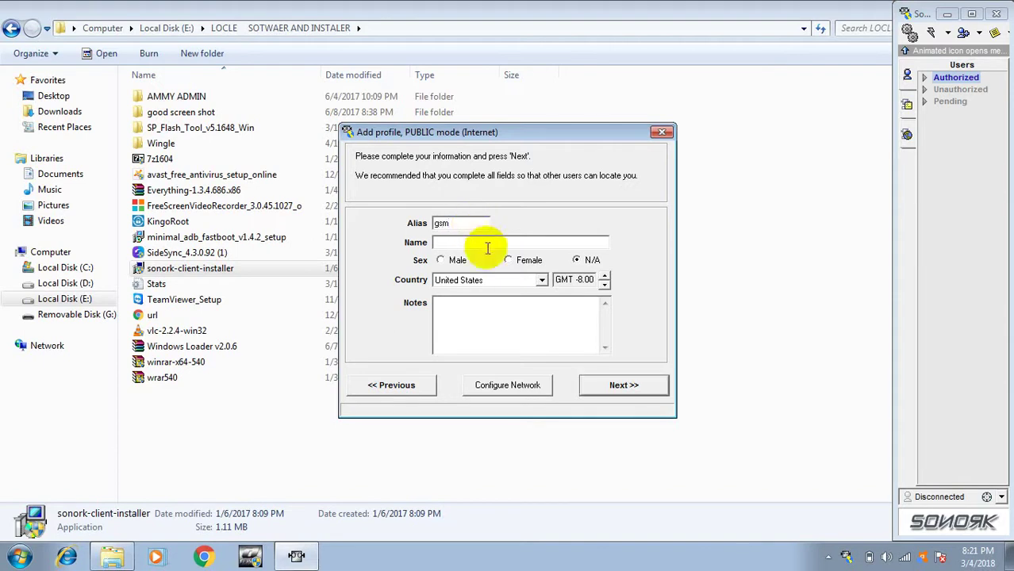
Set the profile's sex to Male, add a short note, and continue.
click(439, 261)
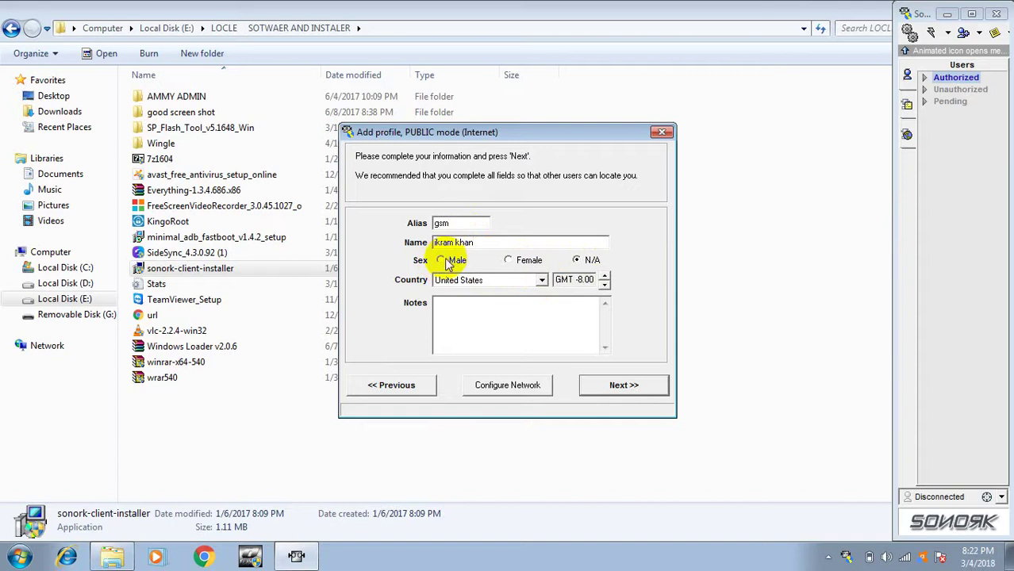
click(445, 322)
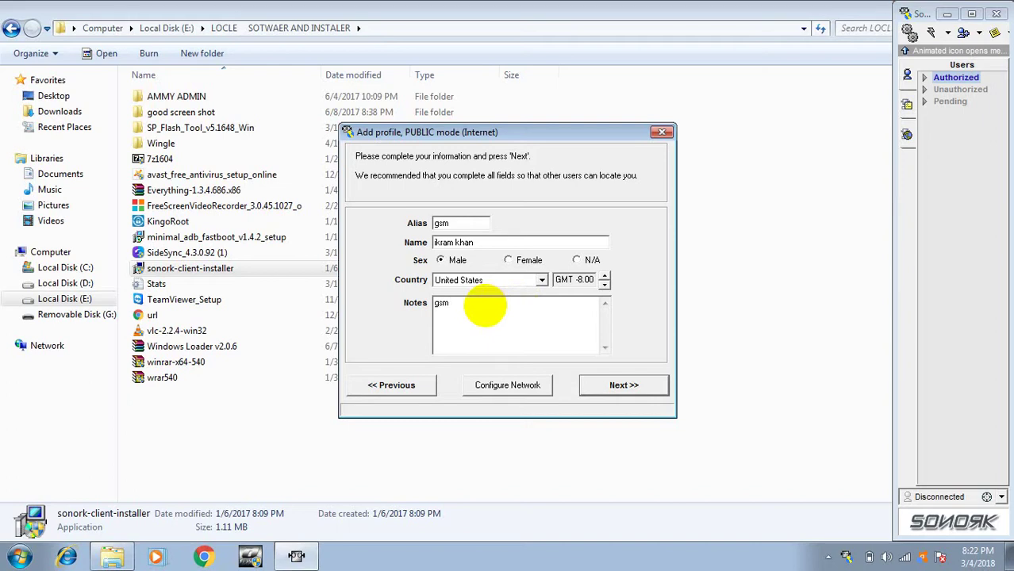
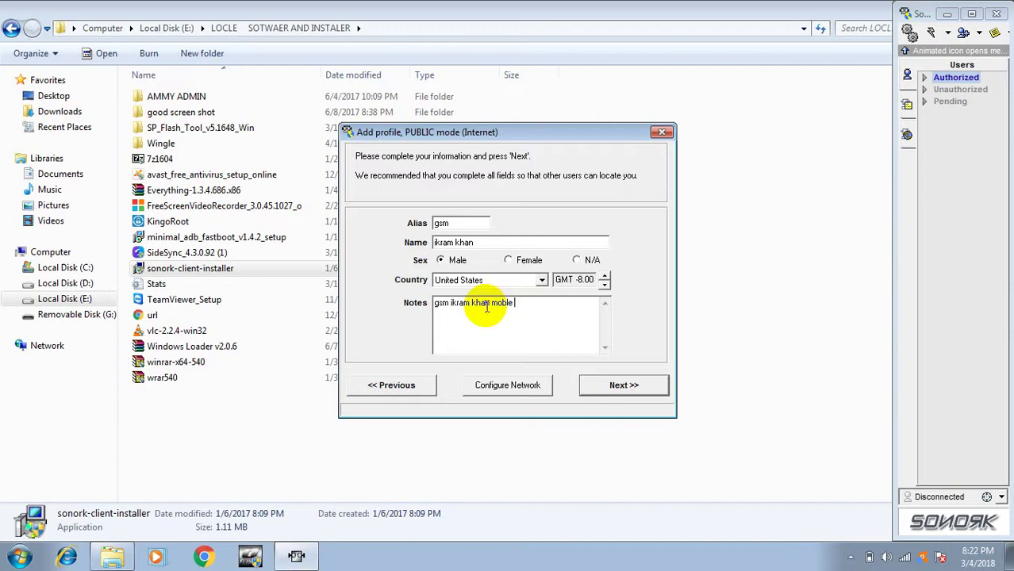
text(saft)
click(619, 384)
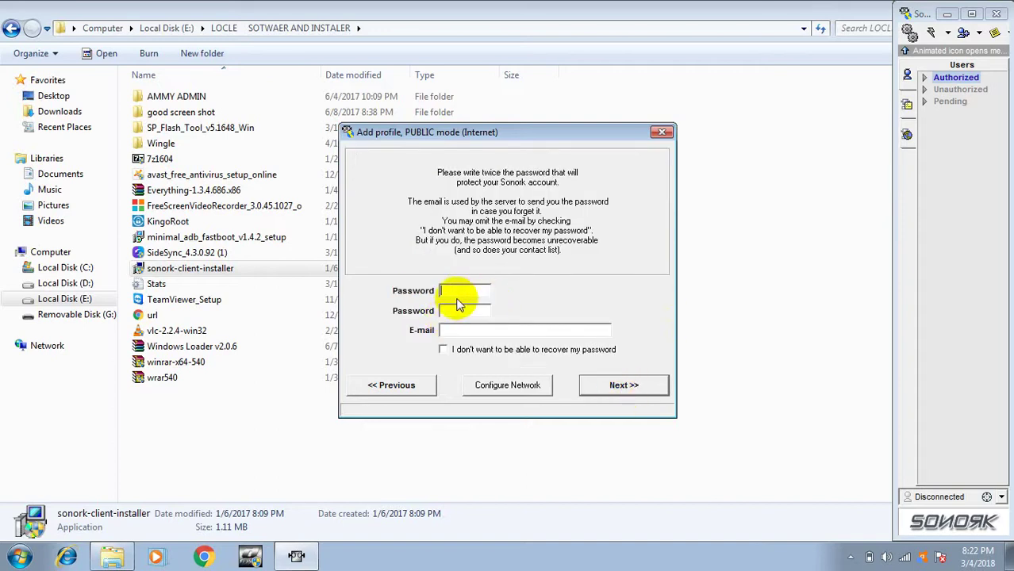
Enter and confirm the account password, fill in the recovery e-mail address, and continue.
click(203, 558)
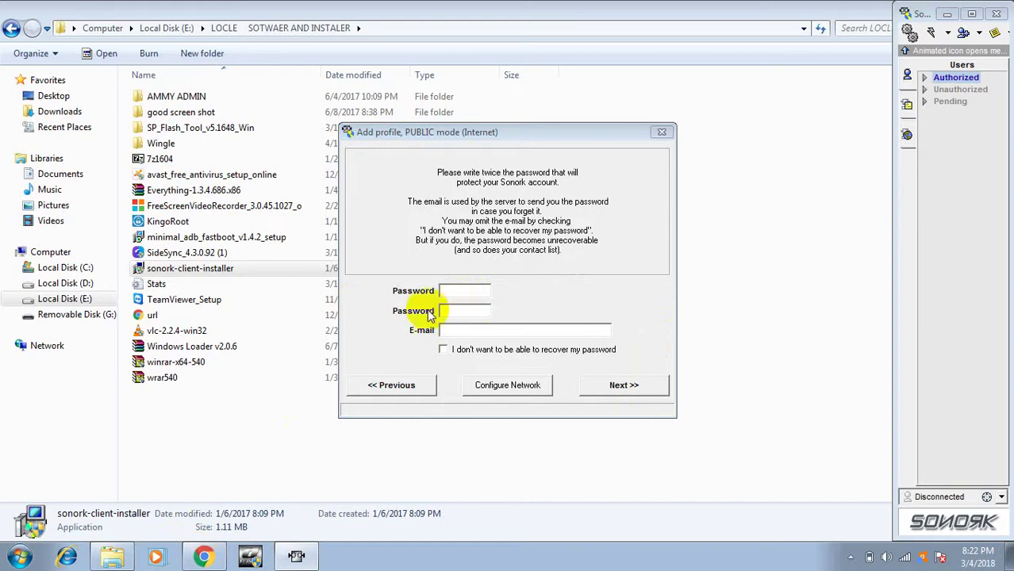
click(457, 290)
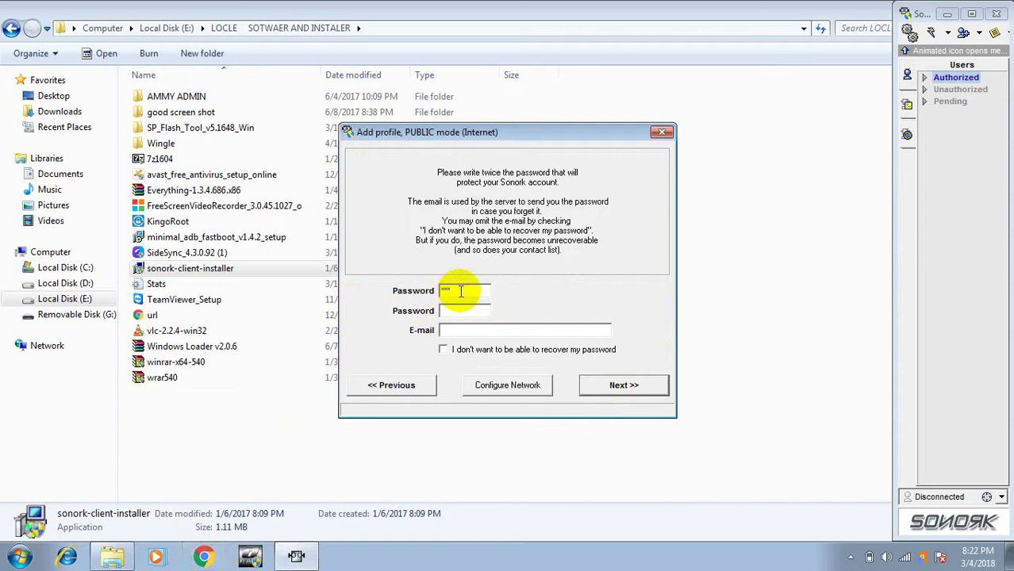
text(****)
click(460, 308)
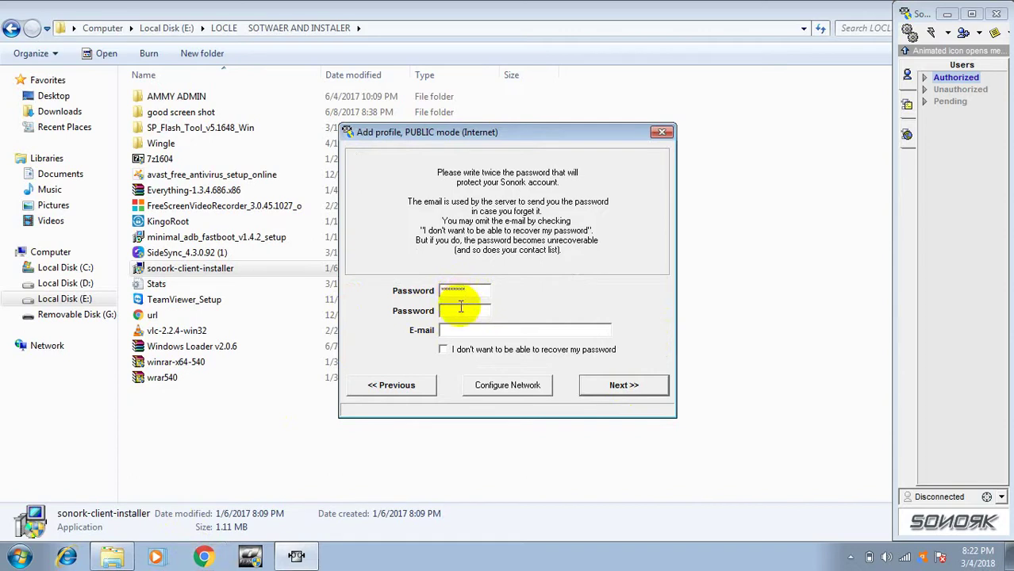
text(*****)
click(459, 329)
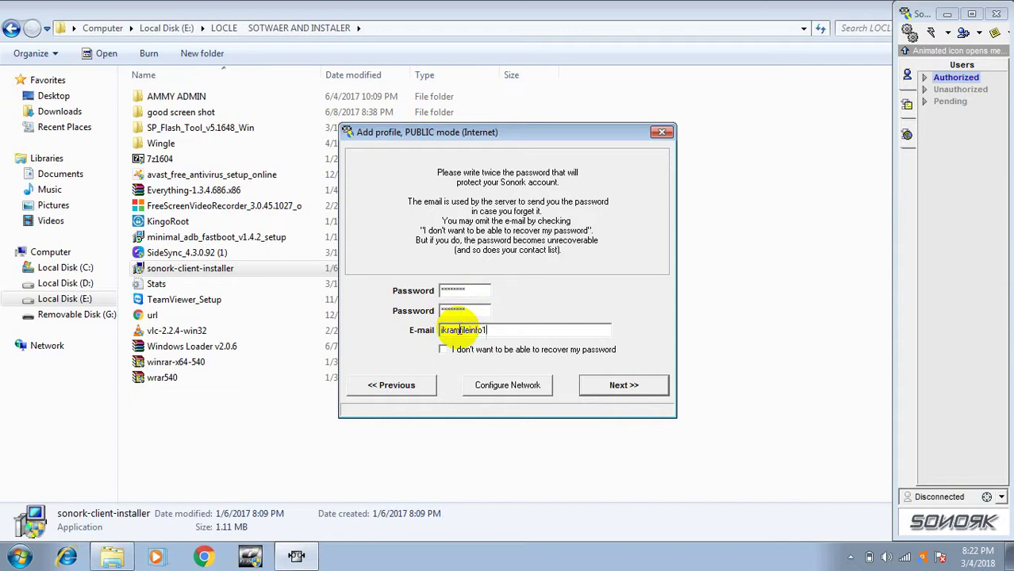
text(a)
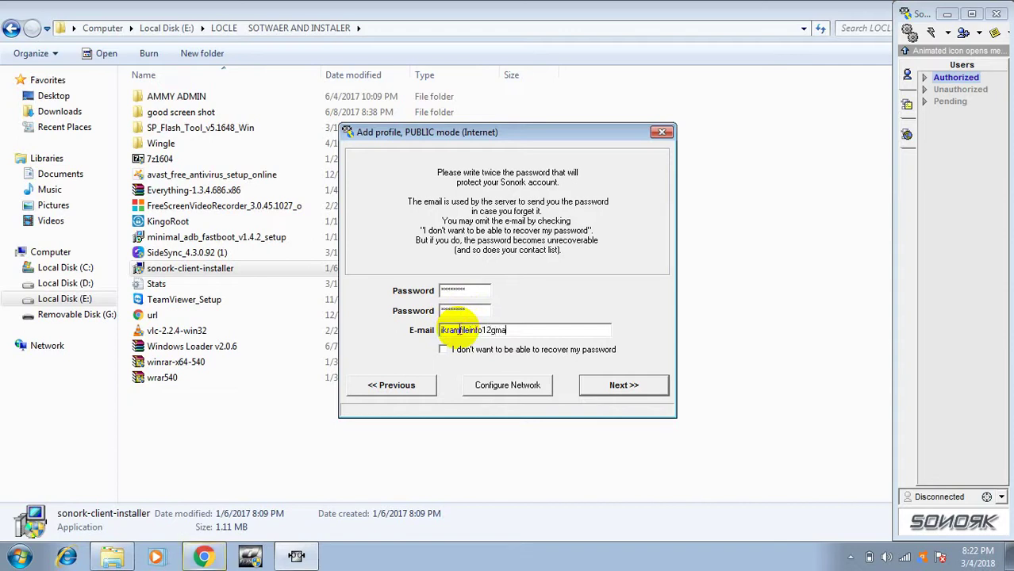
text(il.co)
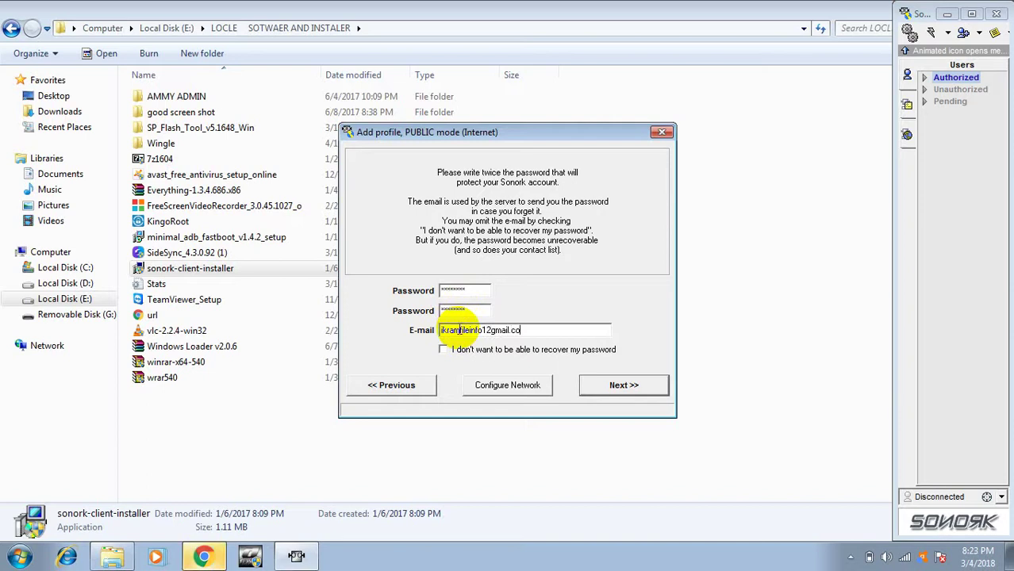
text(m)
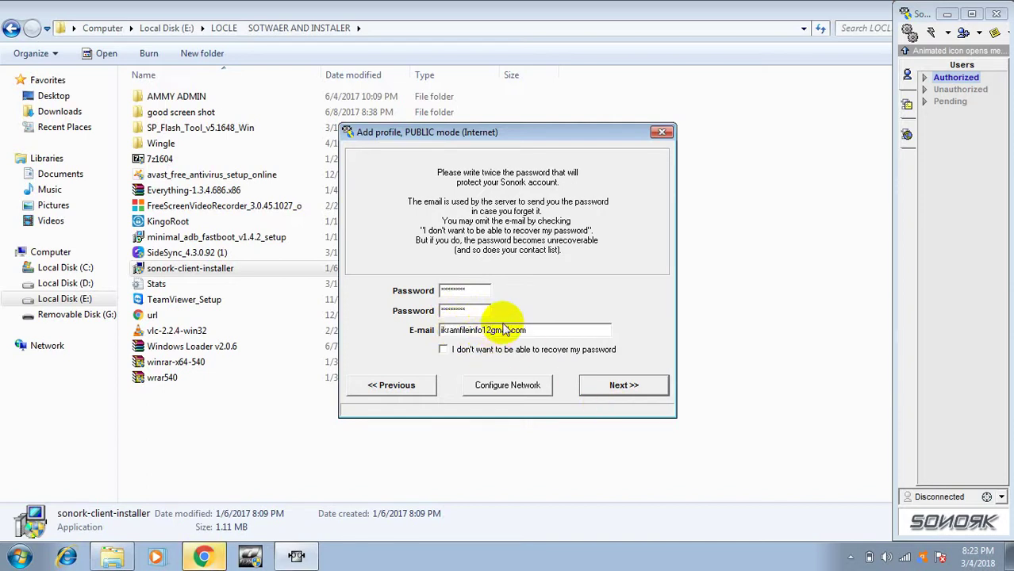
key(BackSpace)
text(@)
click(624, 387)
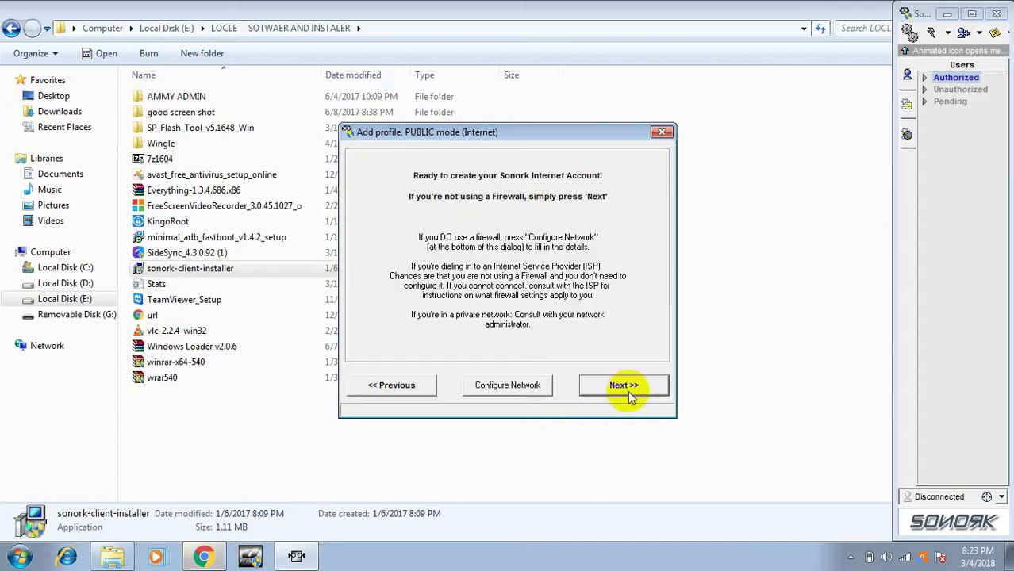
Create the Internet account, acknowledge the new Sonork ID welcome, and dismiss the profile chooser.
click(625, 387)
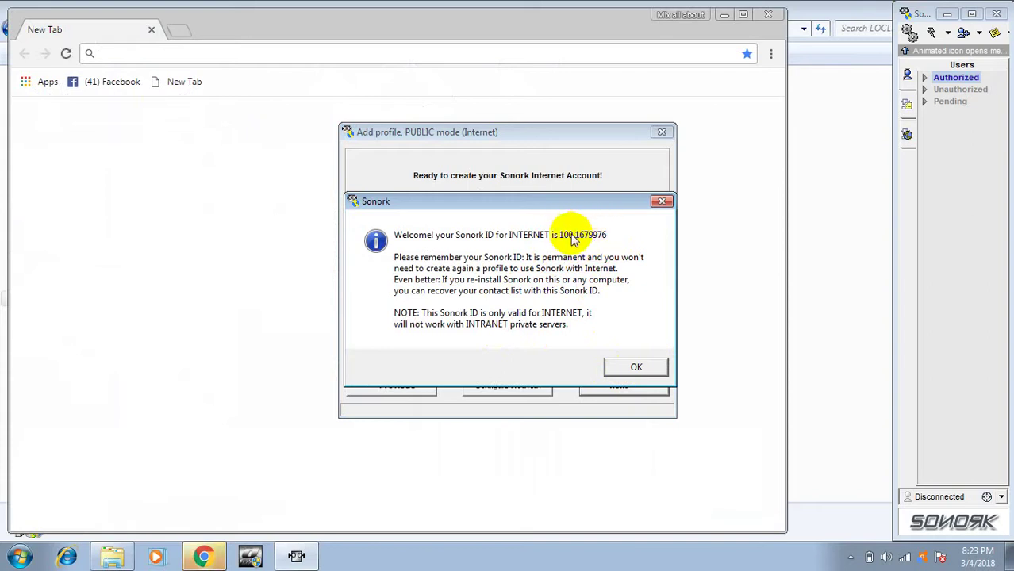
click(636, 367)
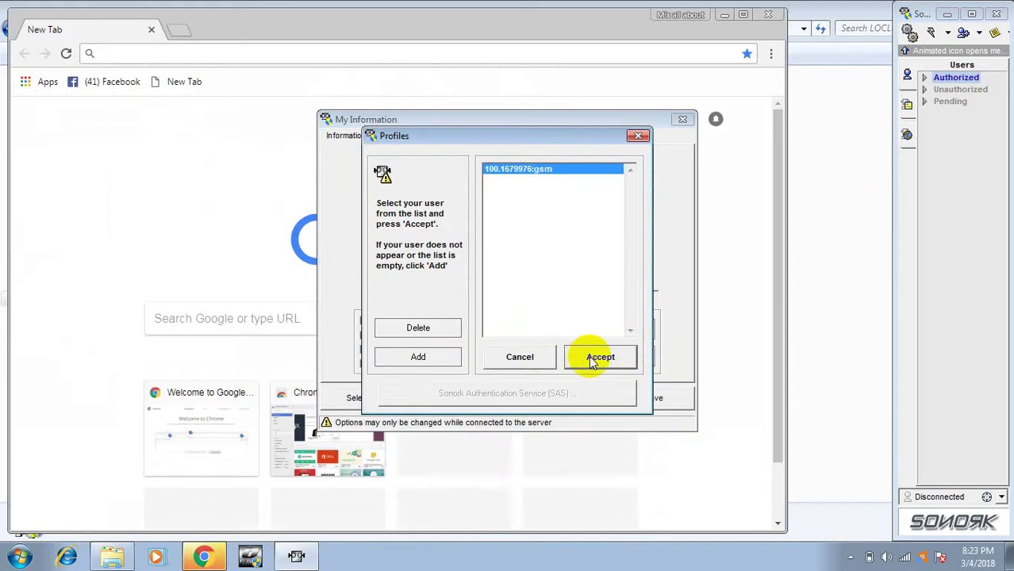
click(521, 356)
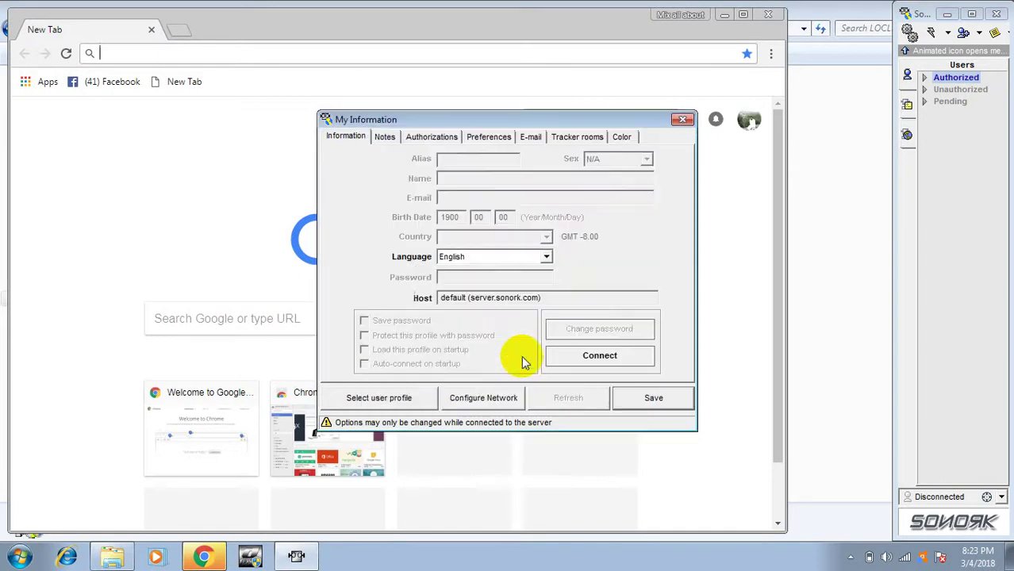
Close and reopen My Information, load the gsm profile, and save its details.
click(963, 33)
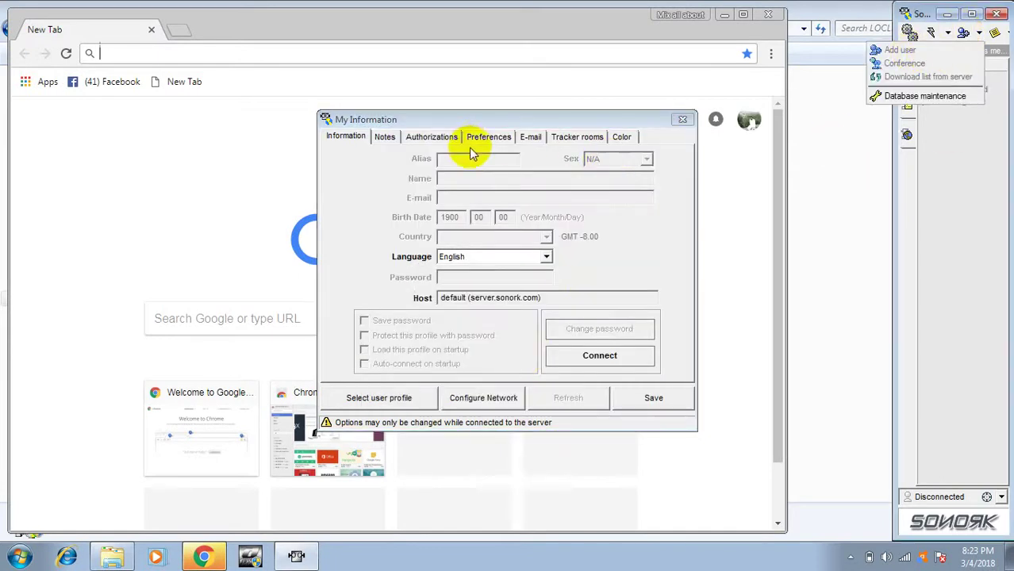
click(682, 119)
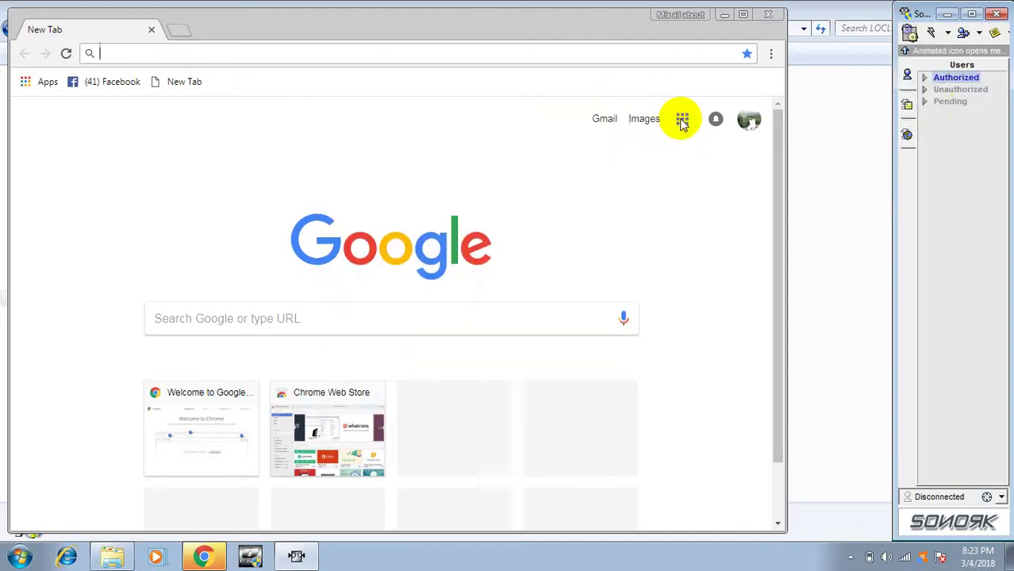
click(966, 40)
click(970, 39)
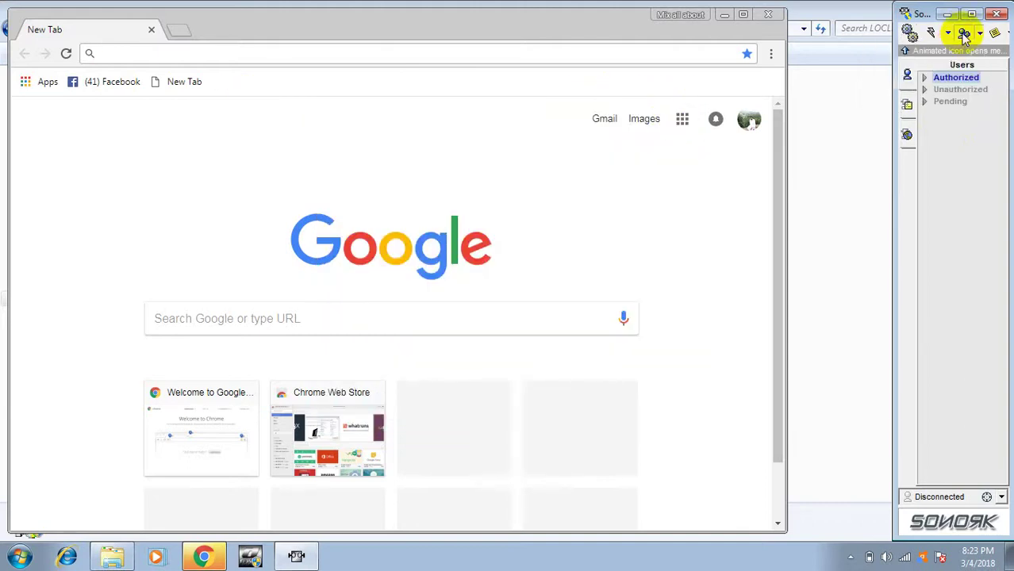
click(972, 40)
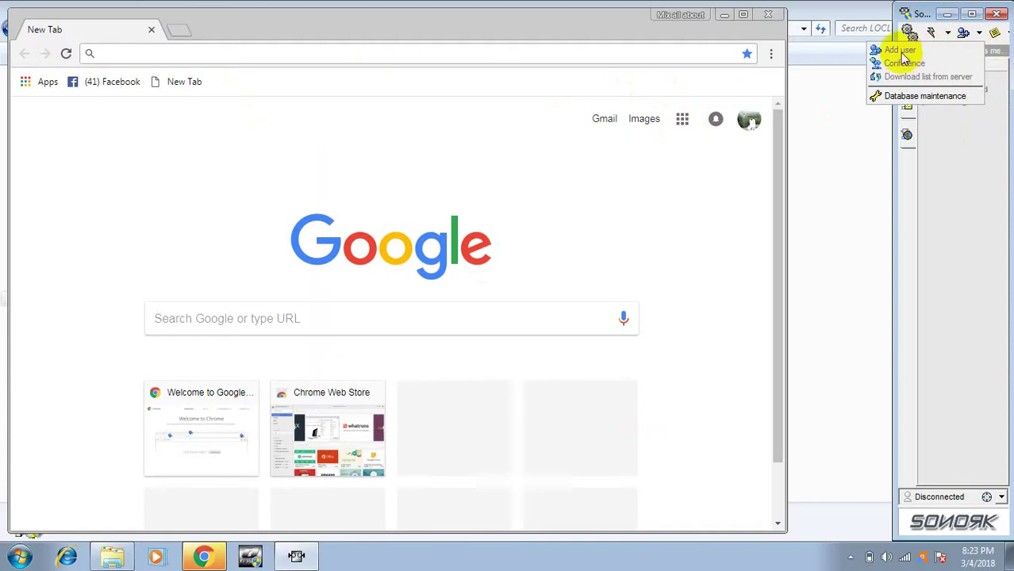
click(929, 32)
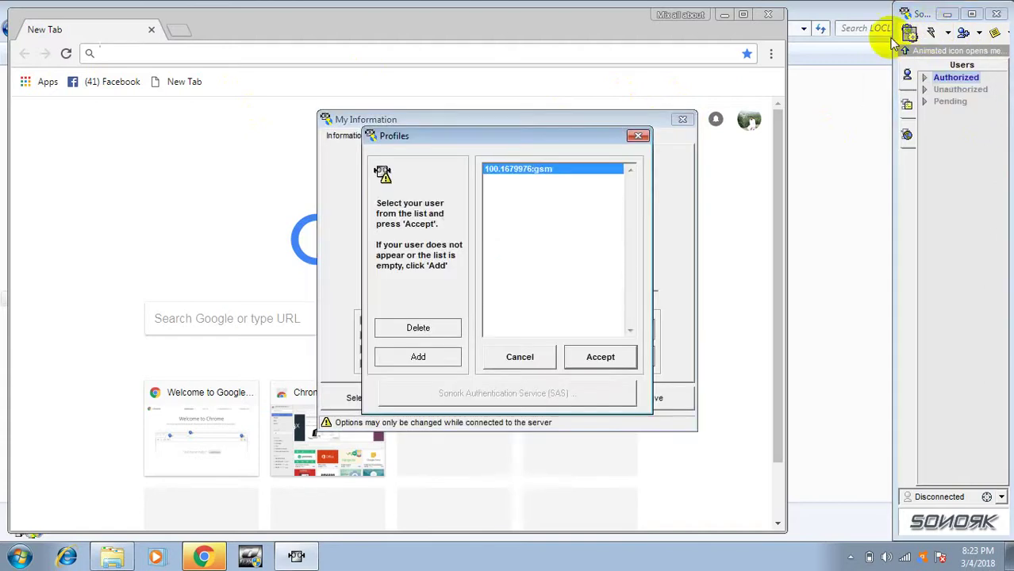
click(597, 356)
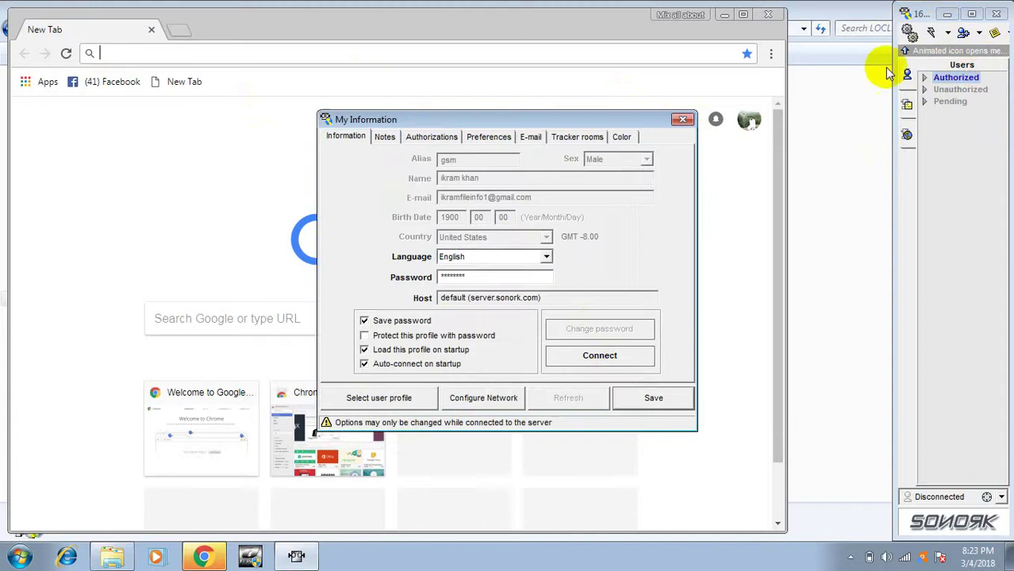
click(627, 398)
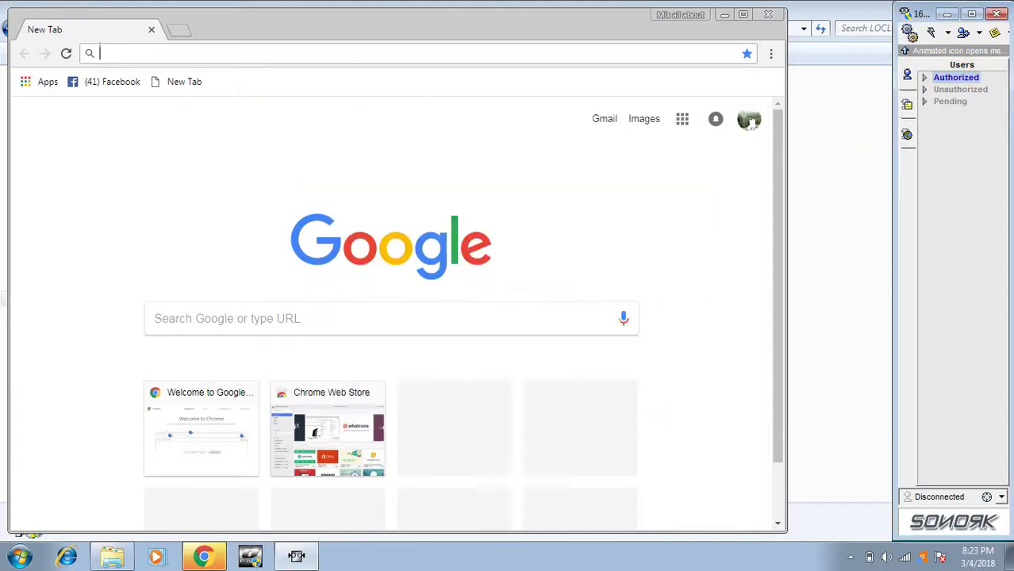
Connect Sonork to the server, dismiss the firewall alert, then open a new Chrome tab.
click(933, 34)
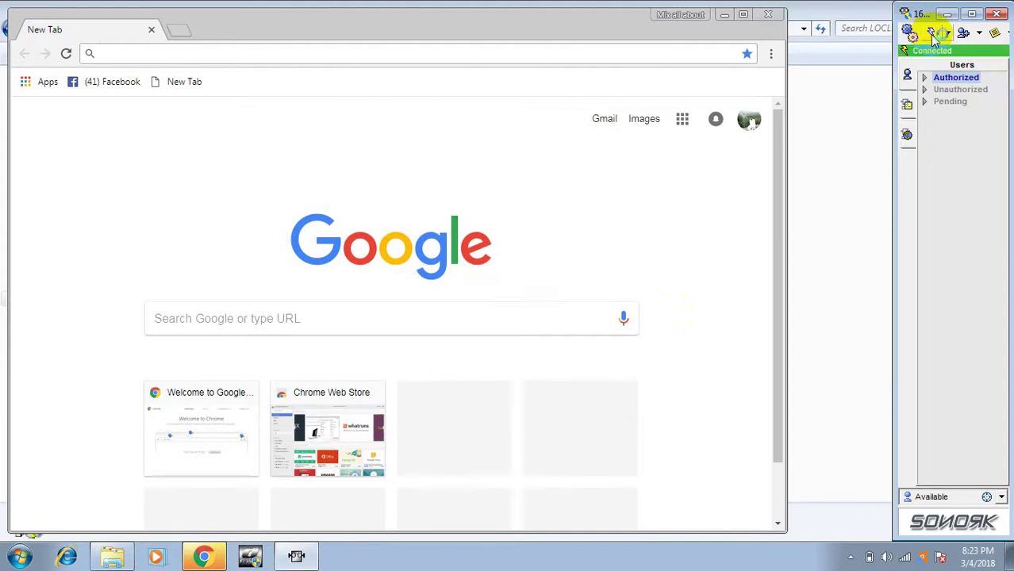
click(667, 406)
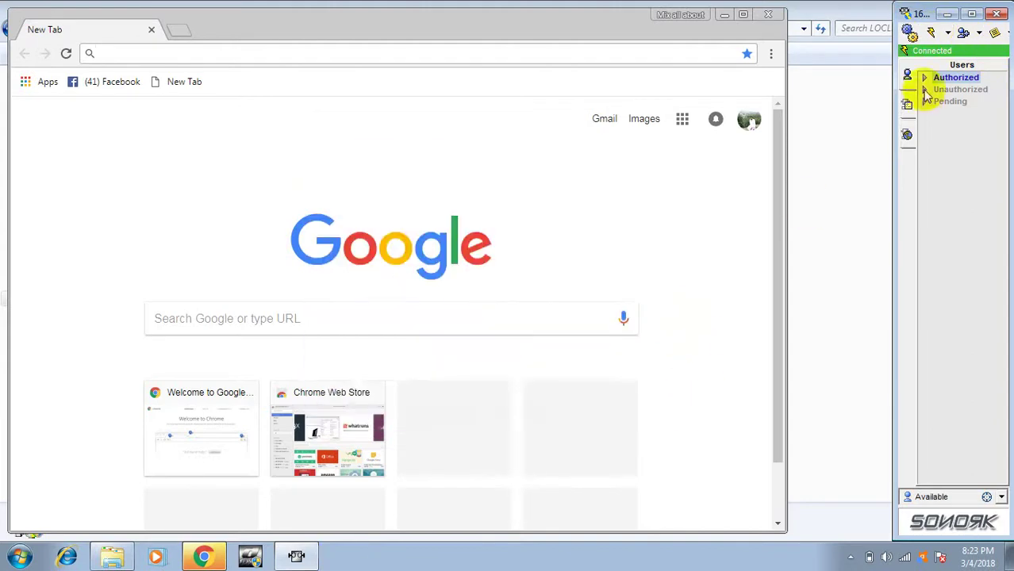
click(963, 34)
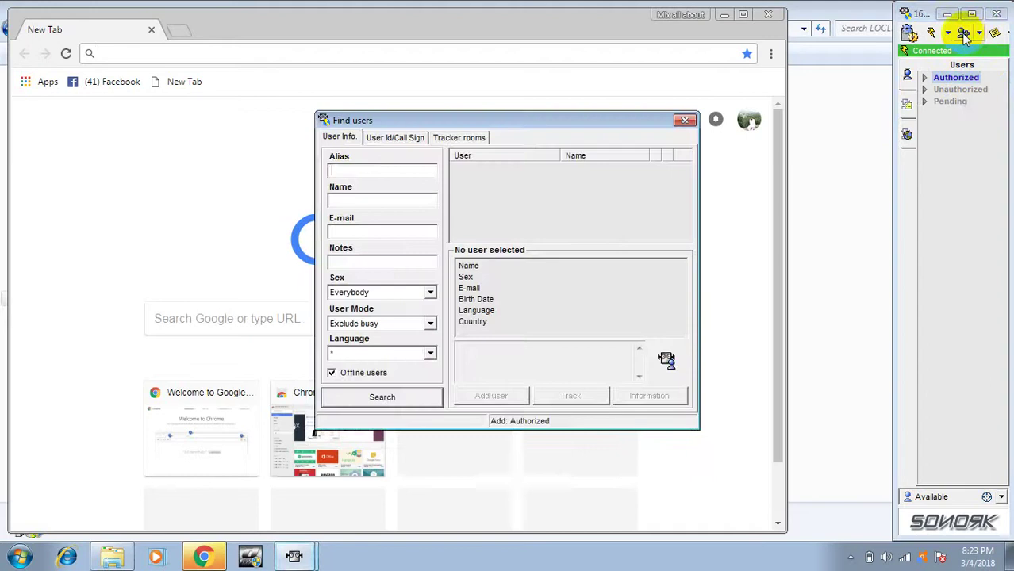
click(406, 141)
click(359, 211)
click(133, 52)
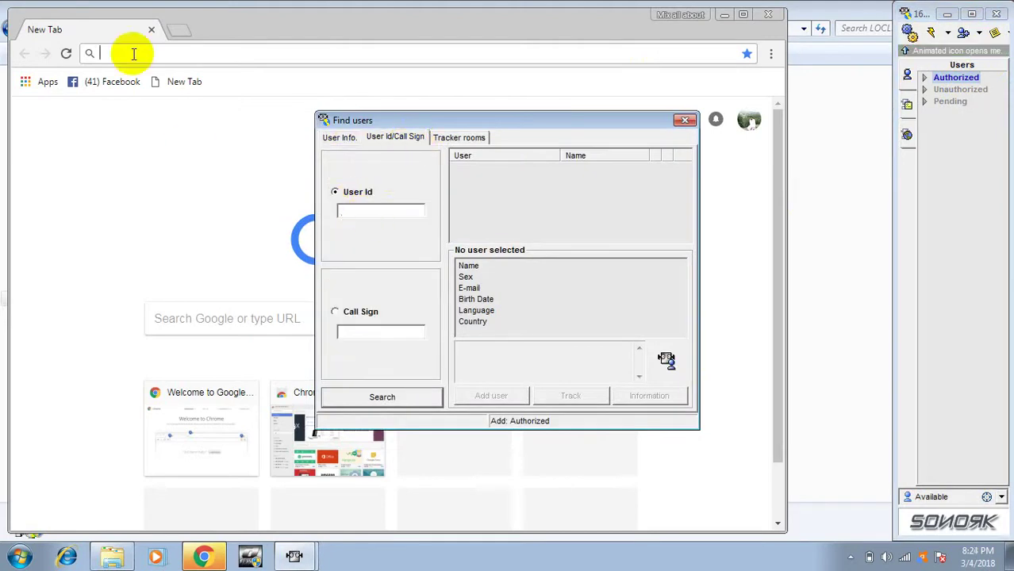
click(178, 32)
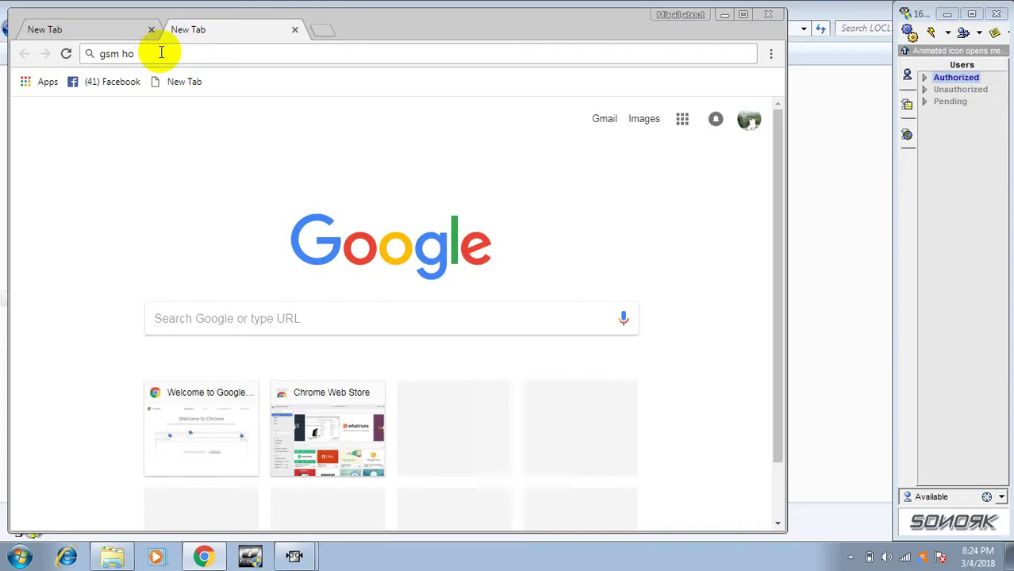
Load the GSM-Forum home page from 'gsm ho' and maximize the Chrome window.
text(gsm ho)
key(Return)
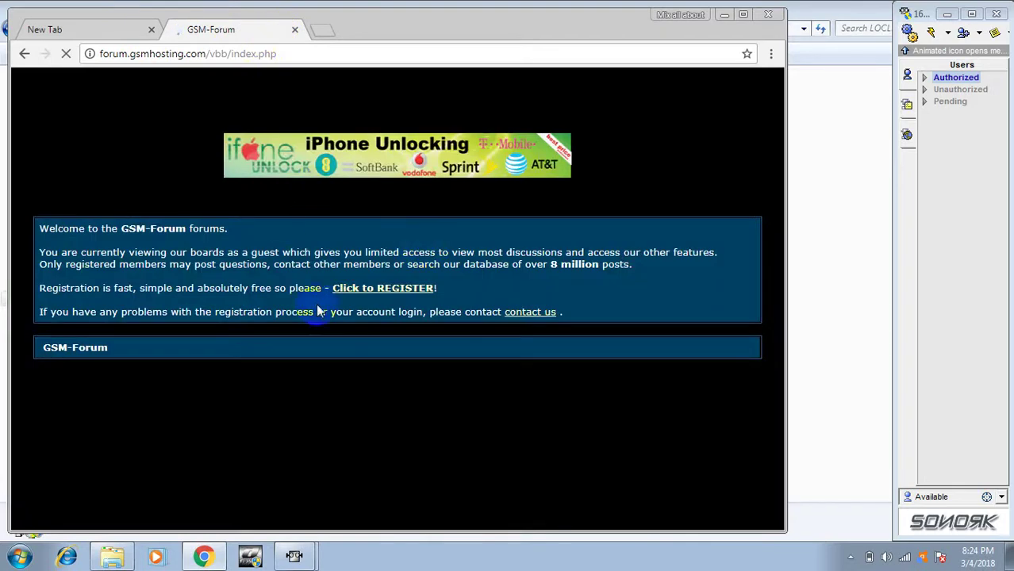
click(256, 53)
click(745, 30)
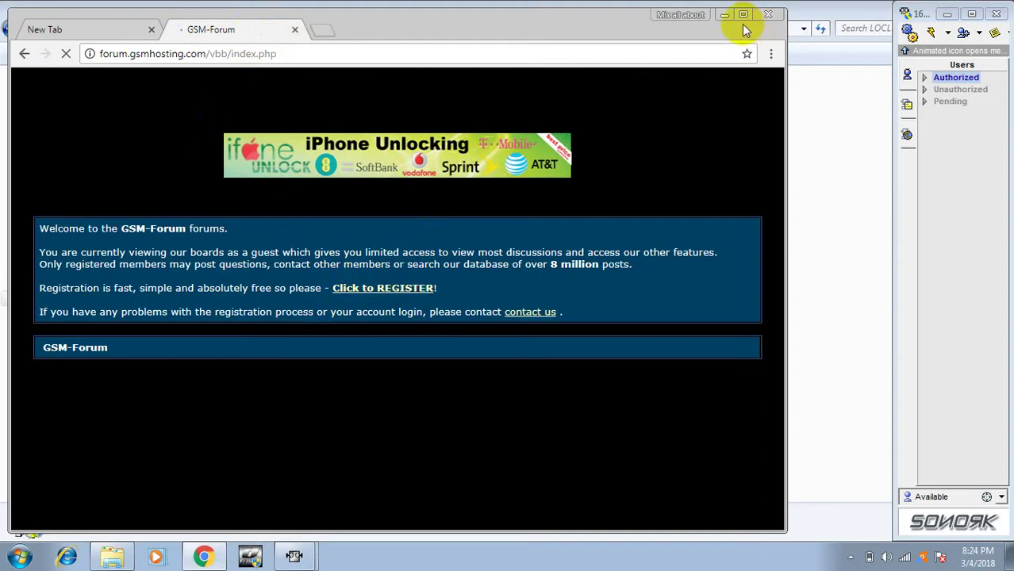
click(743, 15)
Open the HDE TOOL Ver 1.0229 release thread and its MORE INFO link.
scroll(506, 211, down, 5)
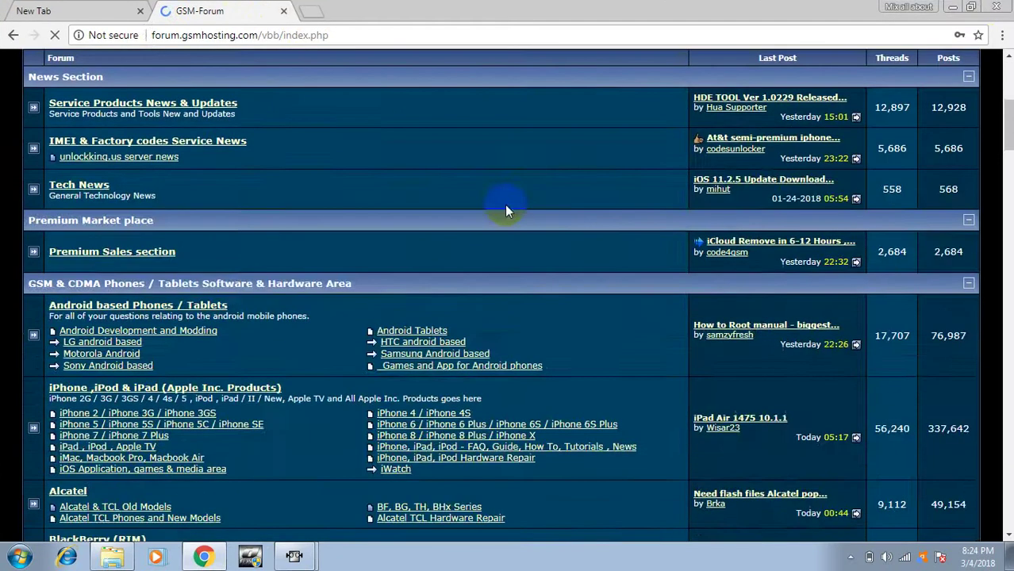
scroll(353, 211, up, 5)
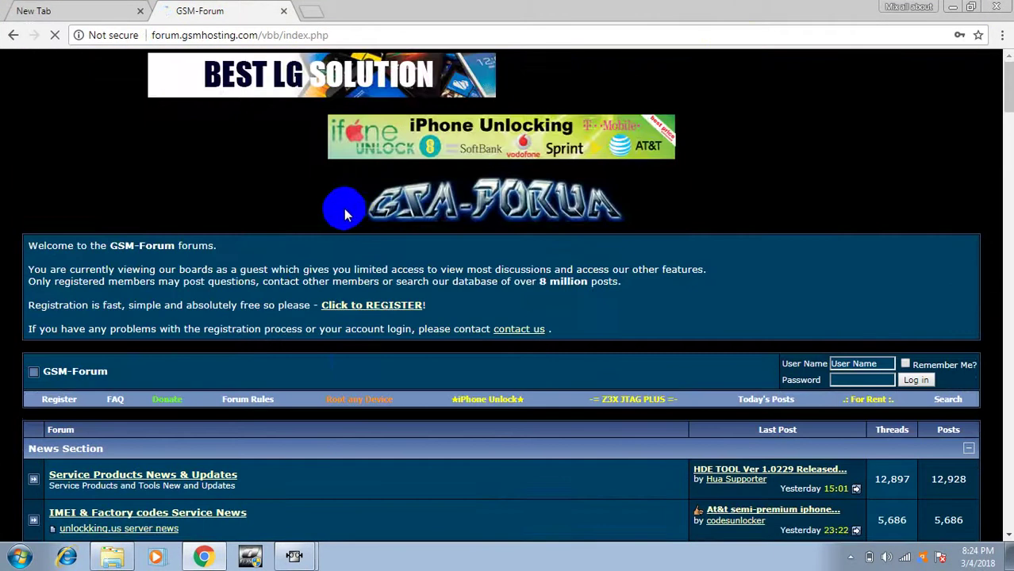
scroll(339, 208, down, 4)
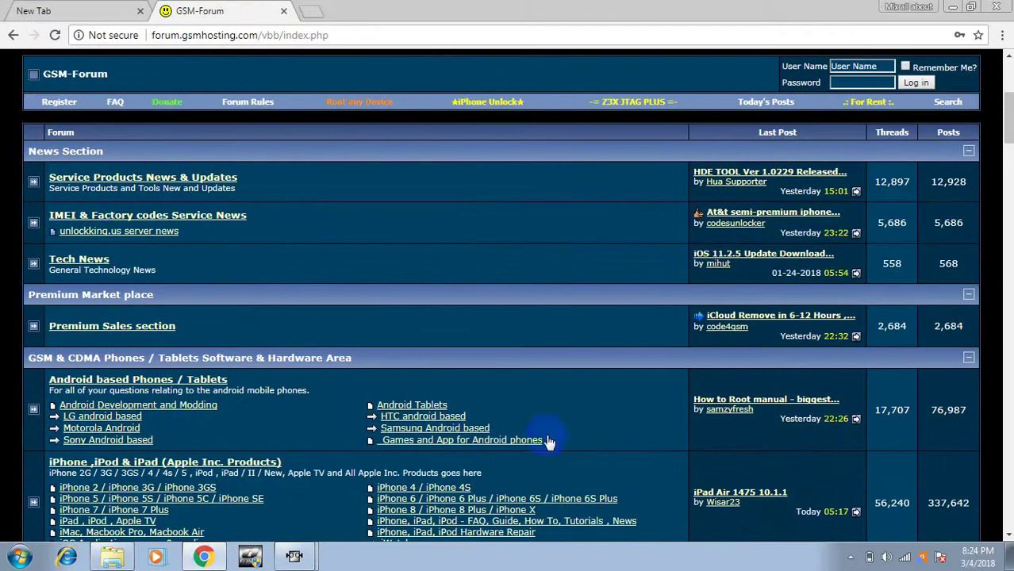
click(722, 176)
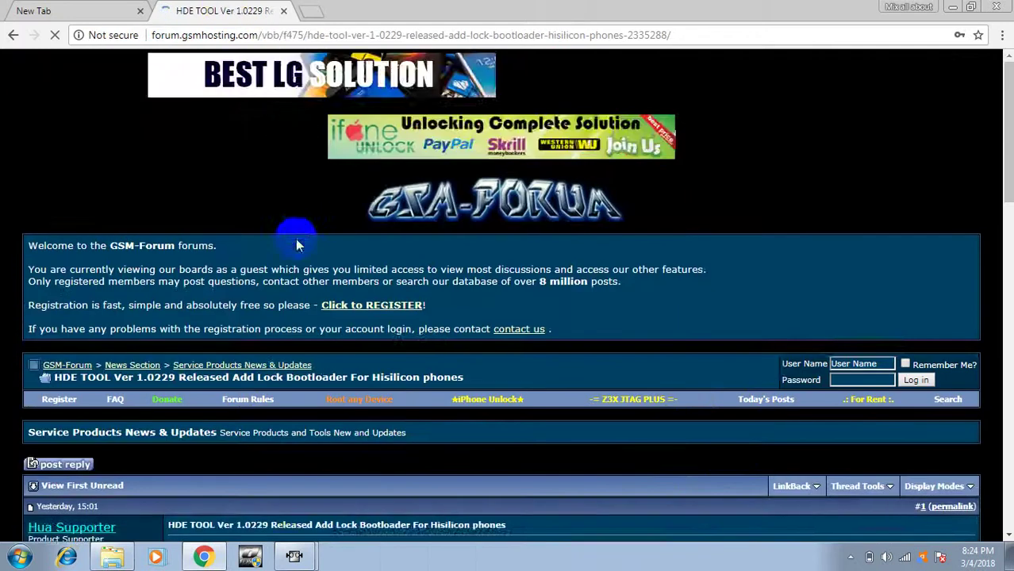
scroll(243, 278, down, 4)
click(191, 318)
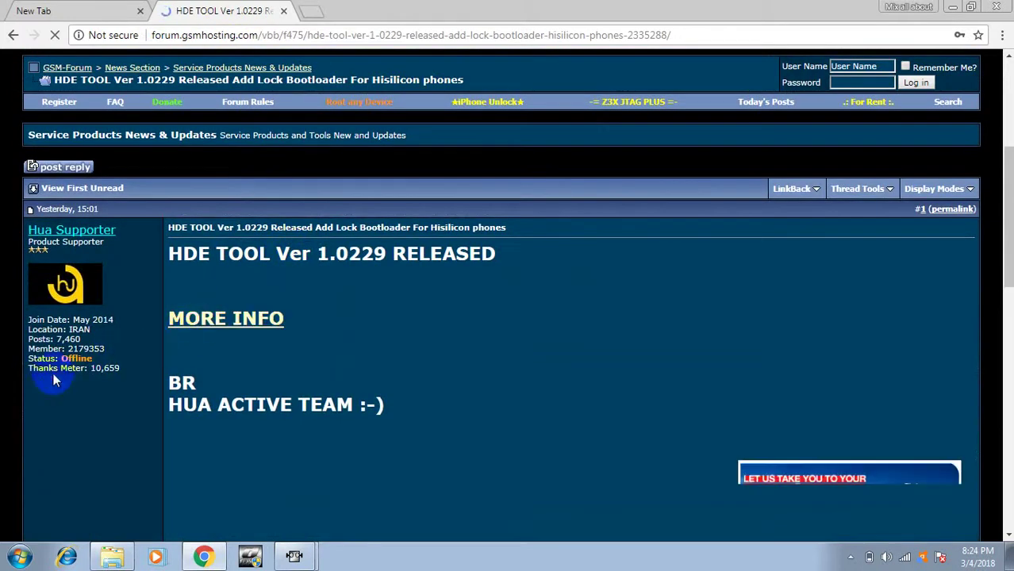